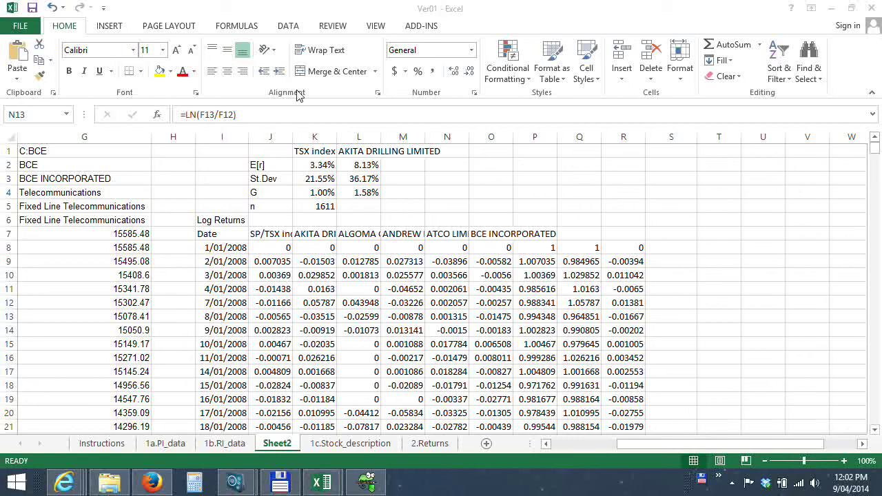
- Start the Correlation analysis tool and move its dialog clear of the log returns table
left_click(288, 27)
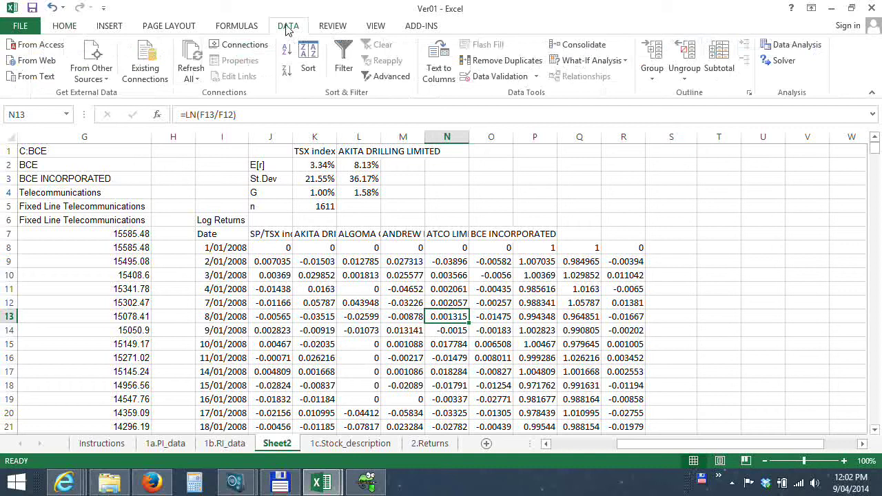
left_click(774, 46)
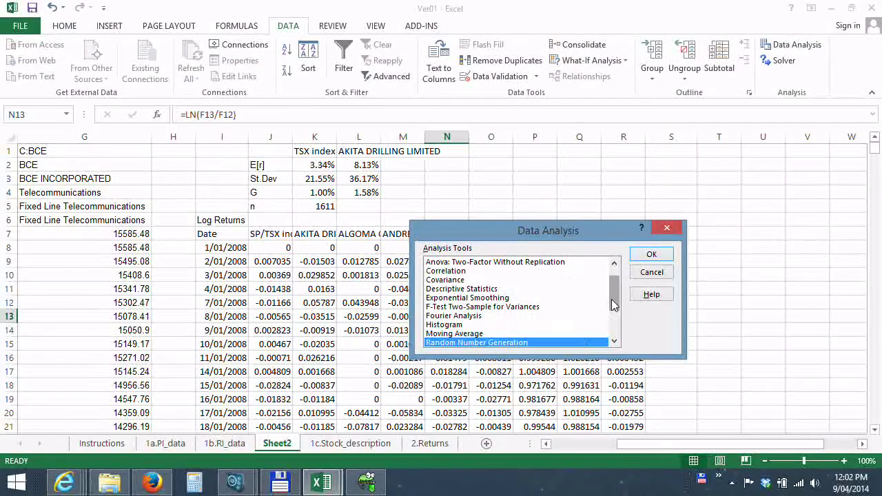
scroll(611, 298, "down", 1)
scroll(611, 299, "up", 1)
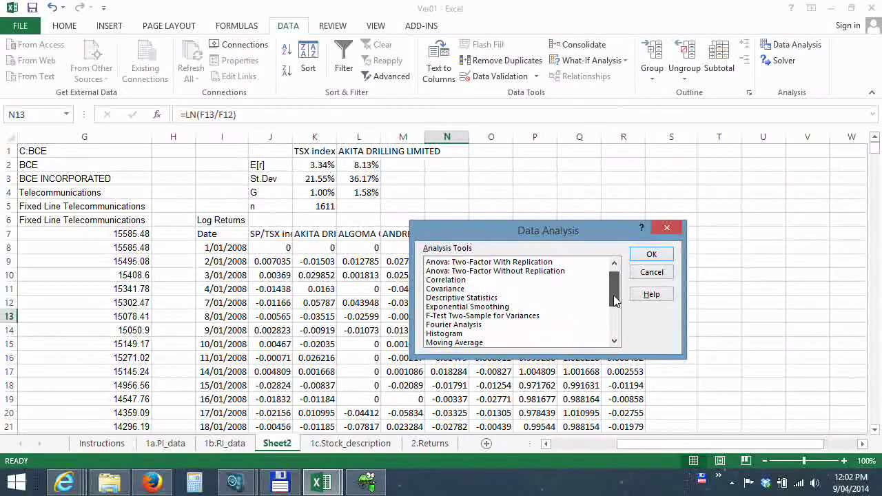
left_click(447, 280)
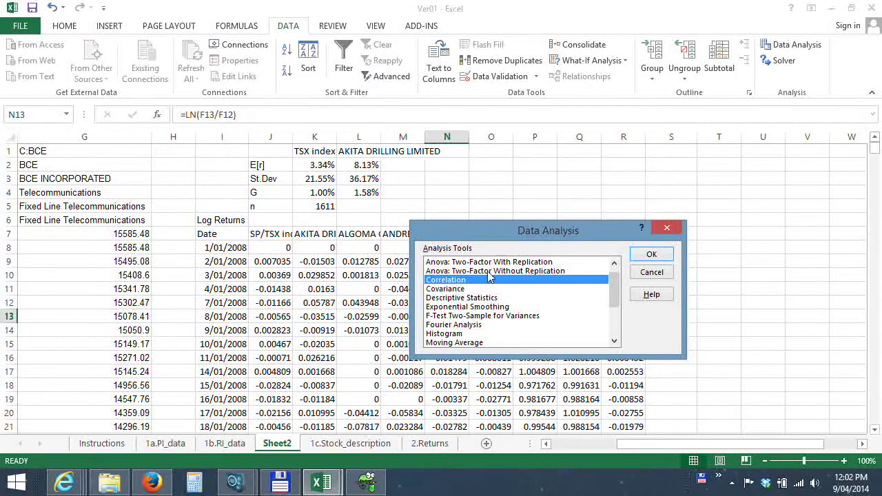
left_click(651, 256)
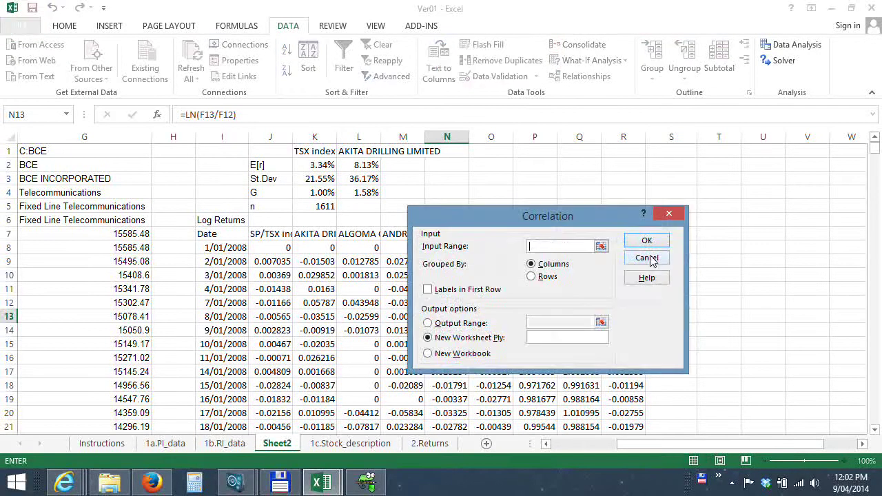
left_click_drag(498, 225, 462, 57)
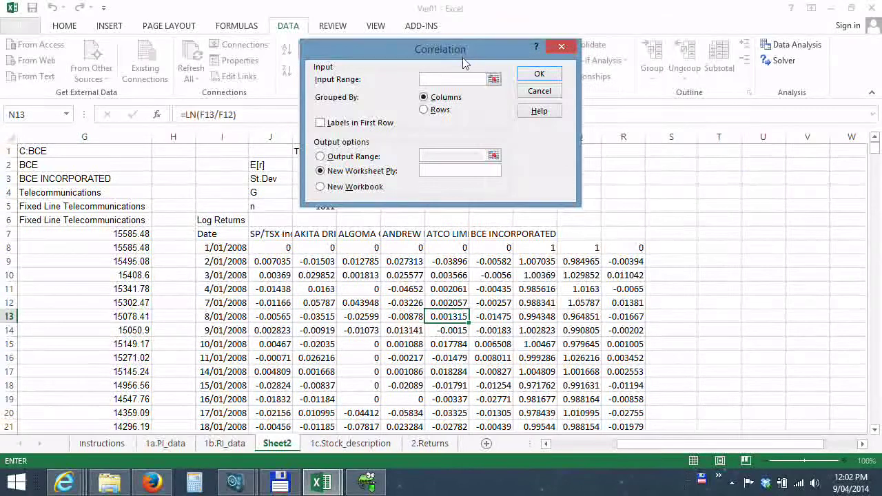
- Set the correlation input range to the five stocks' log returns with headers, $K$7:$O$1618
left_click(494, 81)
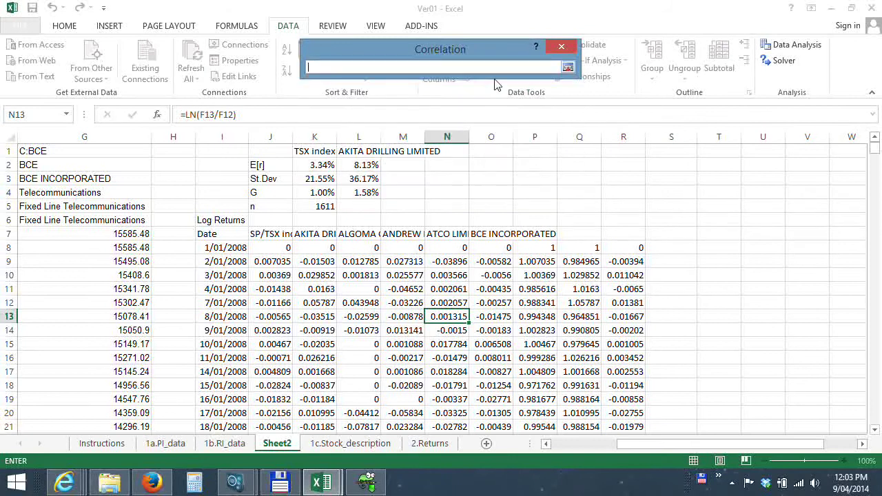
left_click(314, 237)
left_click_drag(316, 239, 491, 282)
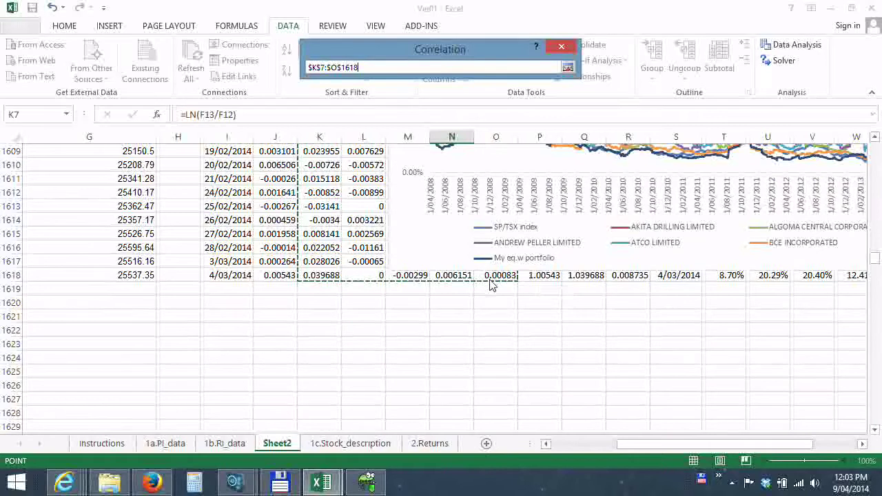
left_click(566, 69)
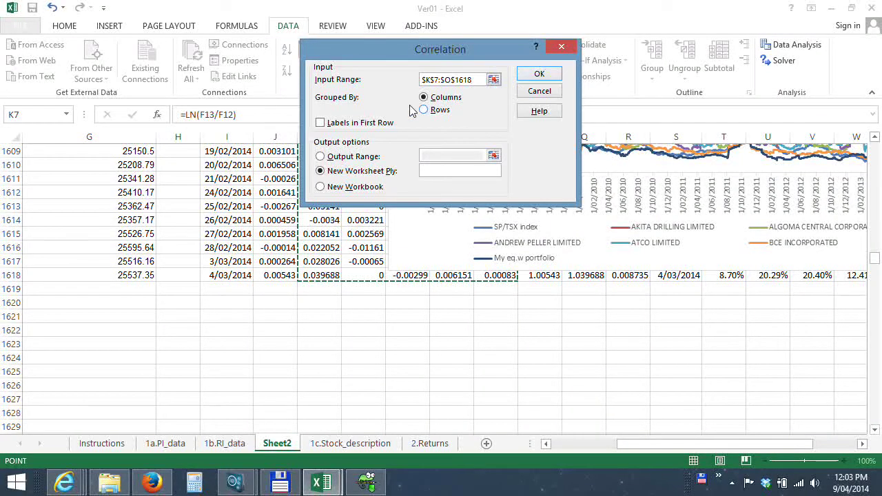
- Treat the first row as labels and output the correlation matrix to a new worksheet named CorrelMatrix
left_click(321, 124)
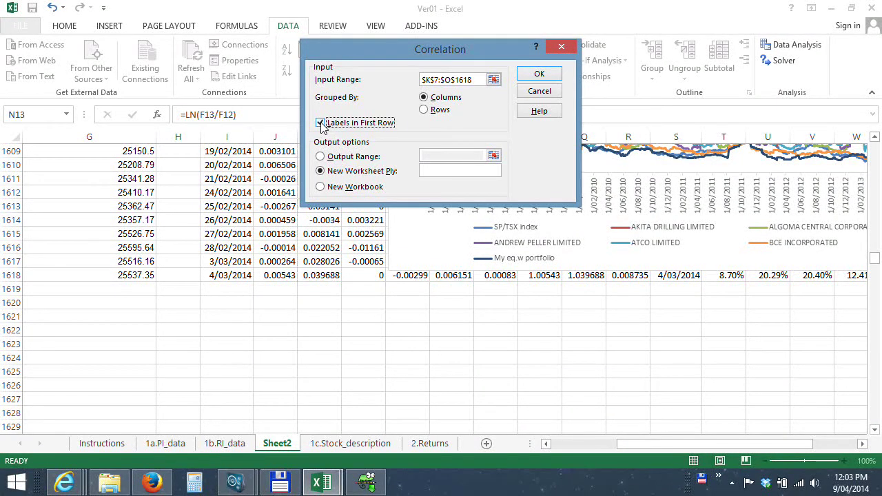
left_click(434, 173)
type("Corre")
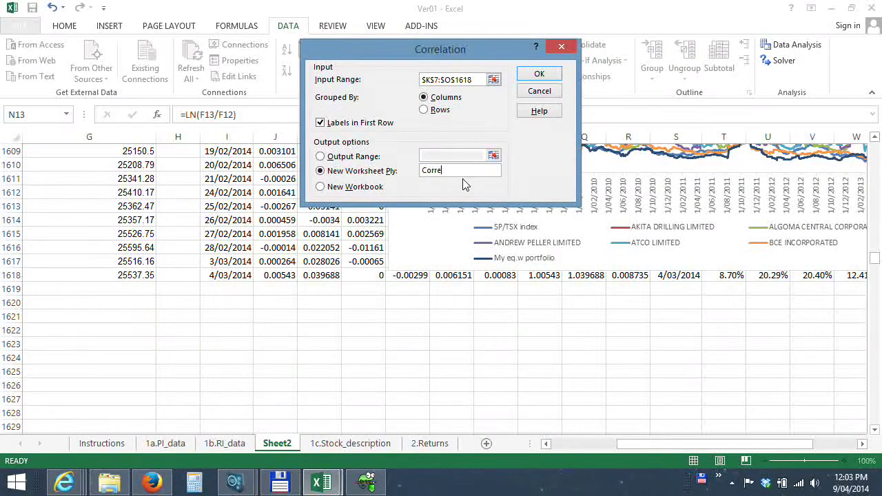
type("lMatrix")
left_click(539, 74)
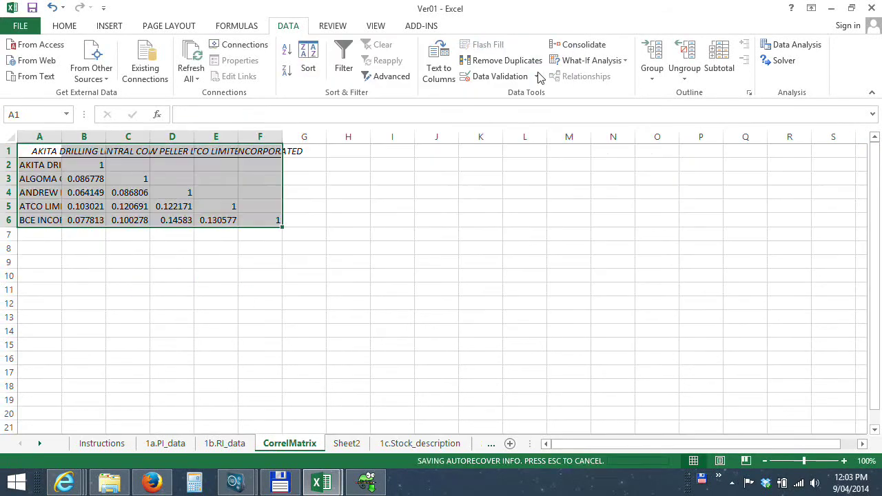
- Fit column A's width to the full company names in the correlation matrix
left_click(170, 263)
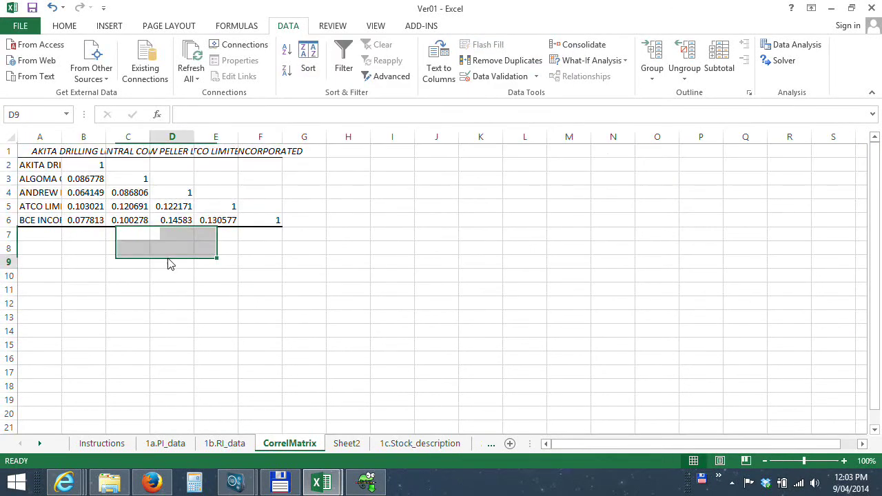
double_click(61, 137)
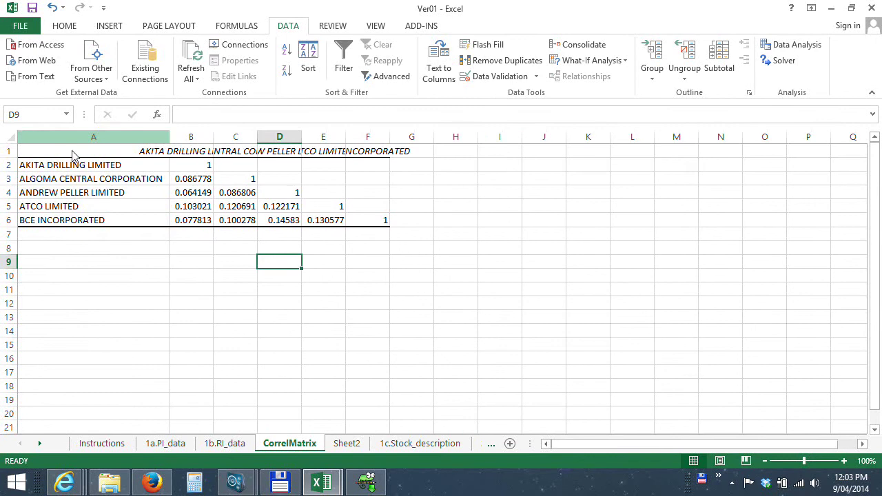
left_click(112, 169)
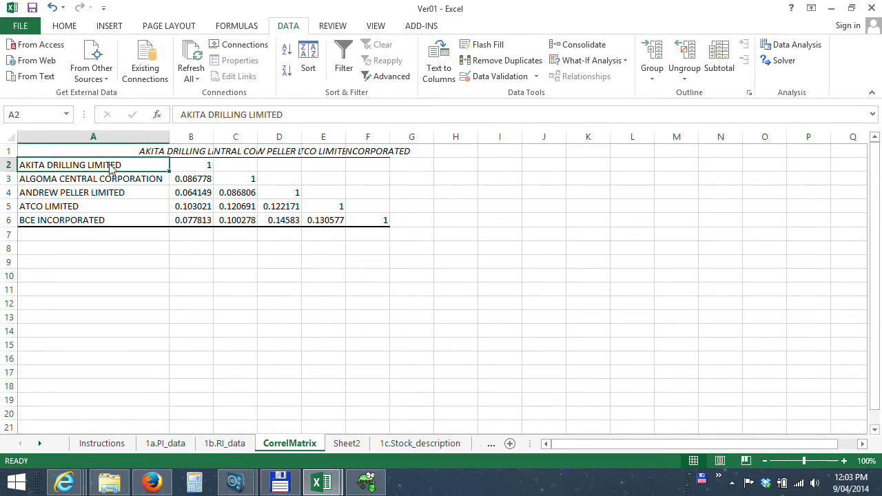
left_click_drag(112, 167, 114, 222)
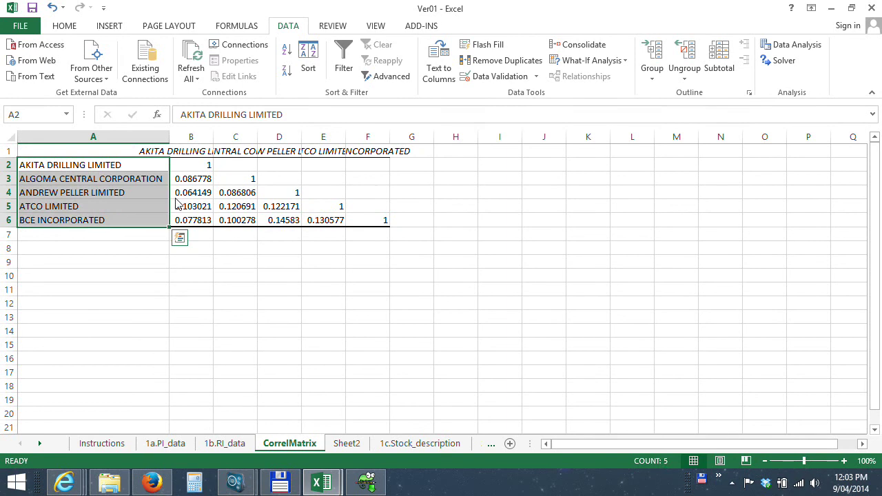
- Apply the Red-Yellow-Green colour scale to the correlations below the diagonal, B3:B6, C4:C6, D5:D6 and E6
left_click_drag(187, 180, 190, 221)
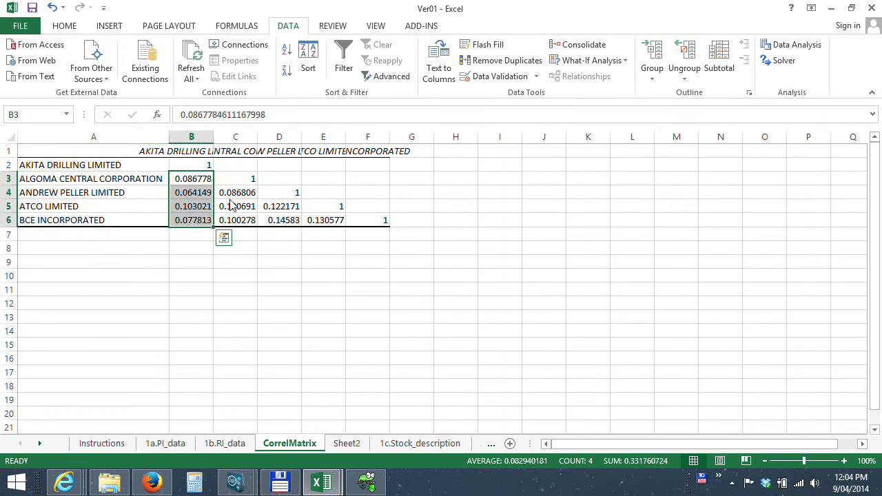
left_click_drag(235, 192, 288, 221)
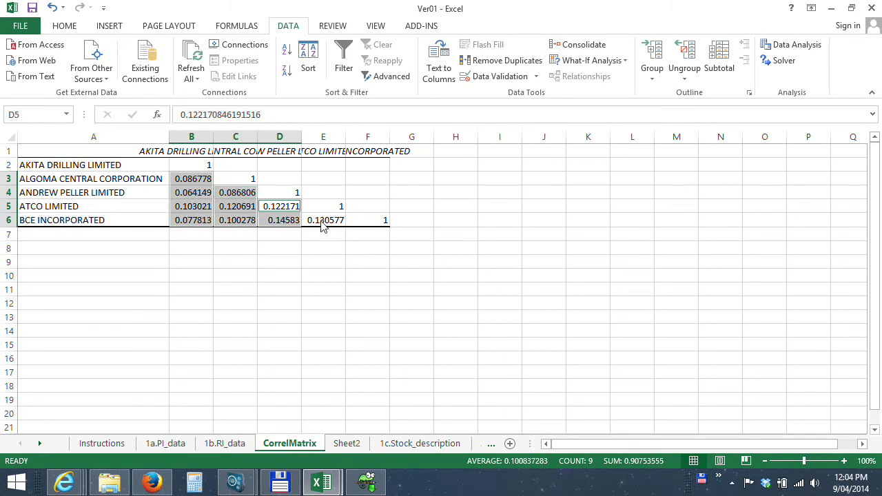
left_click(323, 225, "ctrl")
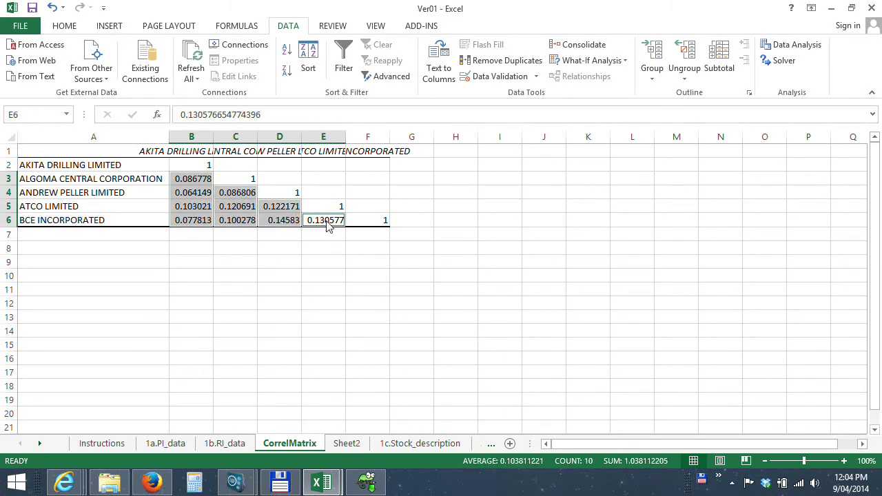
left_click(65, 26)
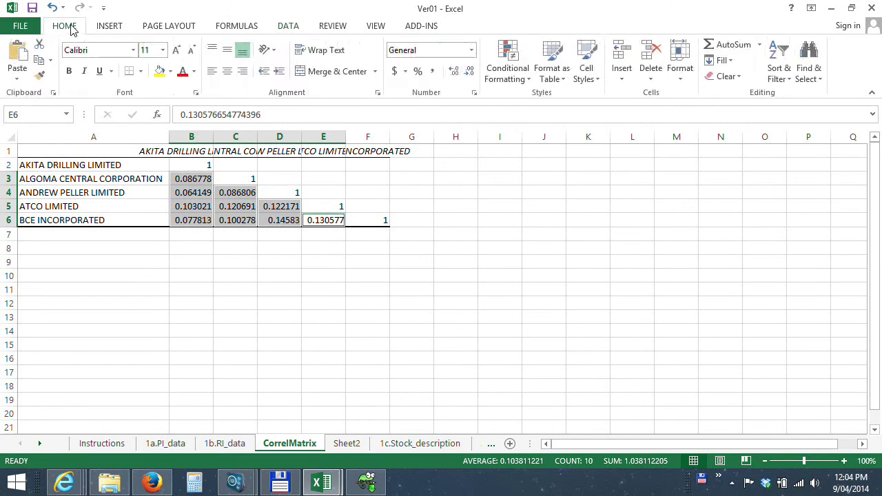
left_click(526, 82)
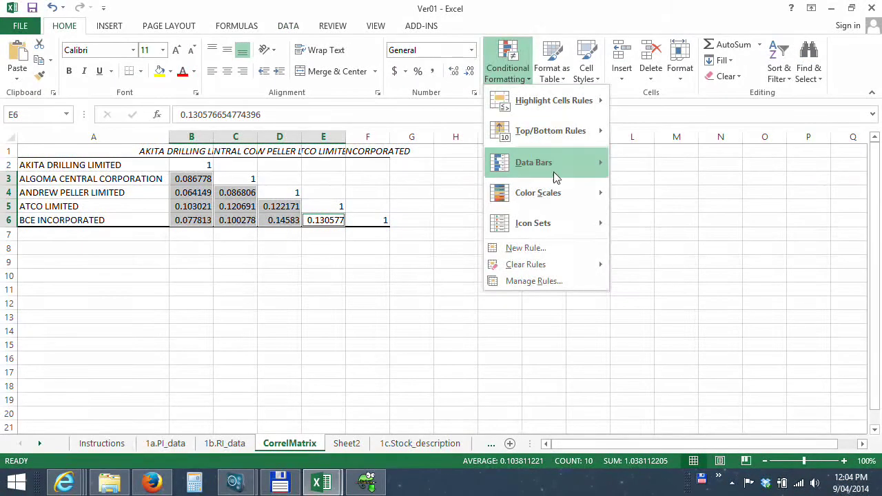
mouse_move(569, 195)
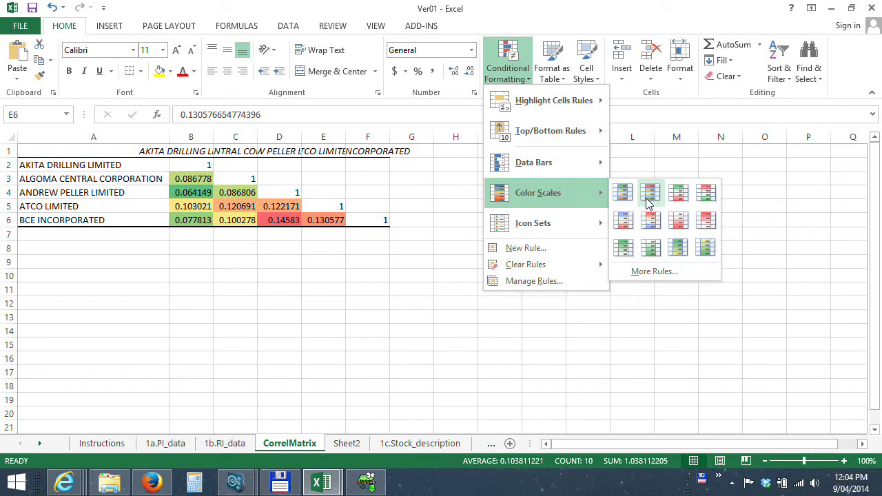
left_click(648, 197)
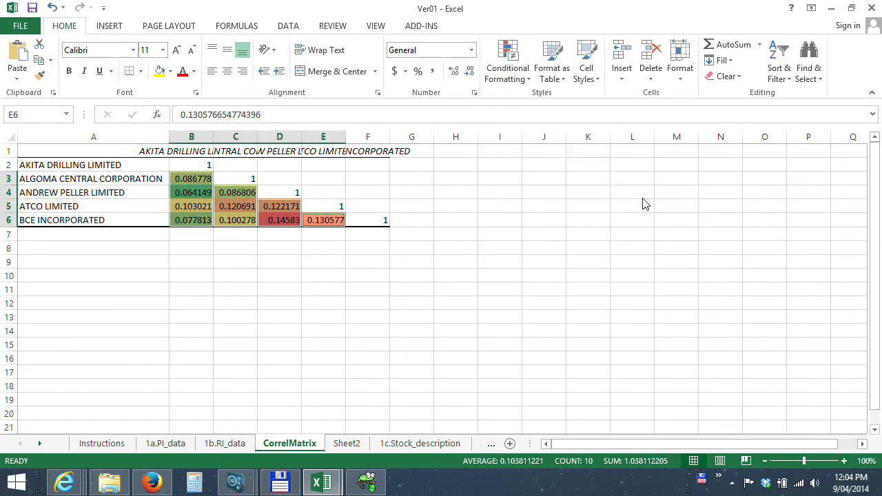
- Format the selected off-diagonal correlations as Number with 2 decimal places
left_click(472, 97)
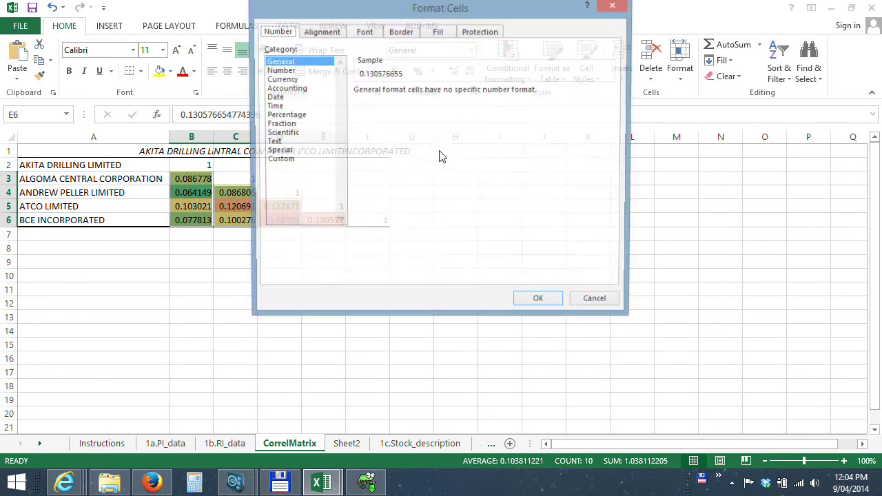
left_click(279, 70)
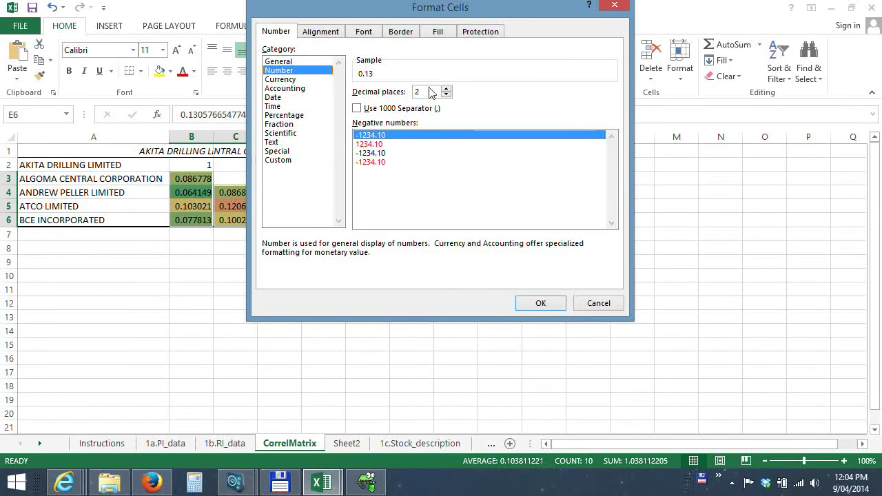
left_click(542, 303)
left_click(342, 281)
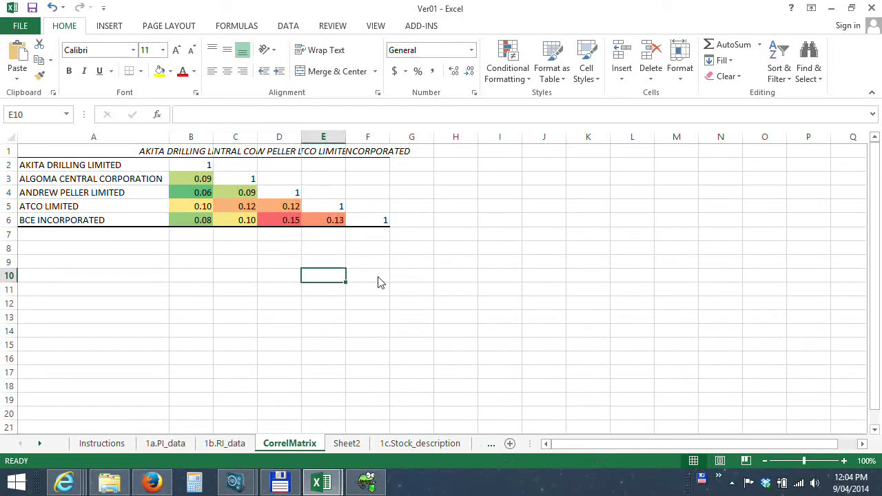
- Replace Akita Drilling's diagonal entry in B2 with its standard deviation from Sheet2 cell L3, pasted as value with number formatting
left_click(190, 166)
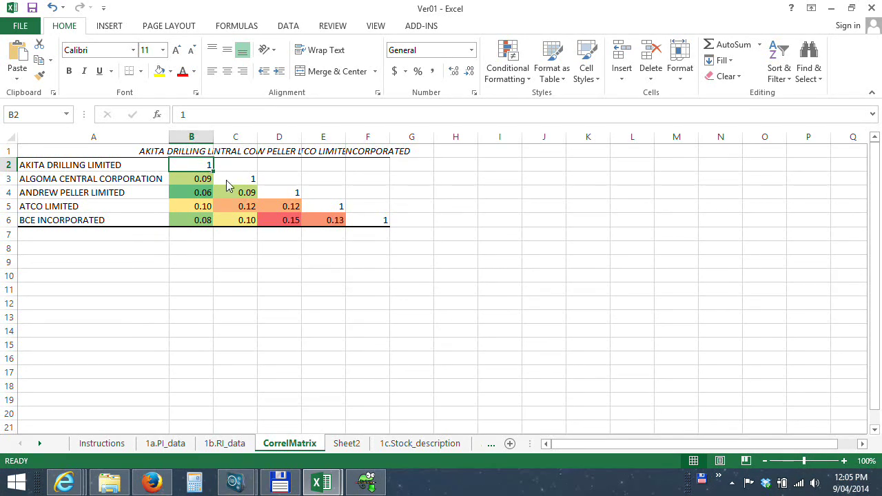
left_click(347, 444)
left_click_drag(873, 260, 873, 146)
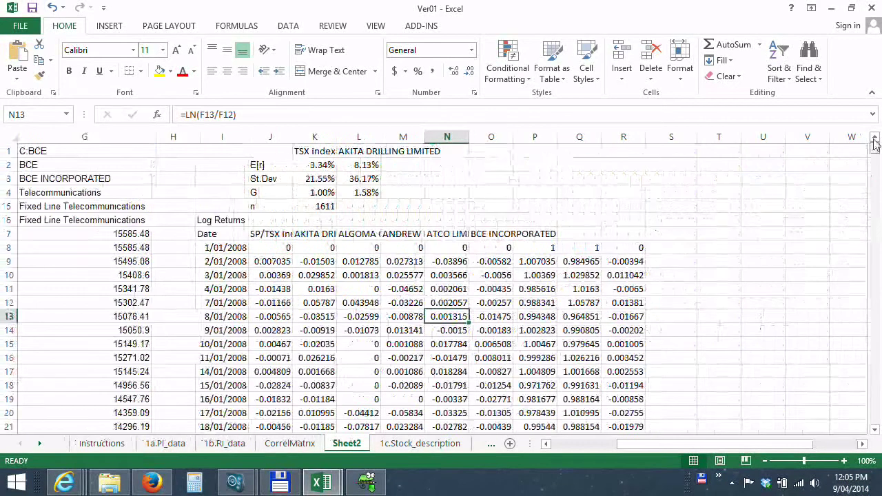
left_click(364, 180)
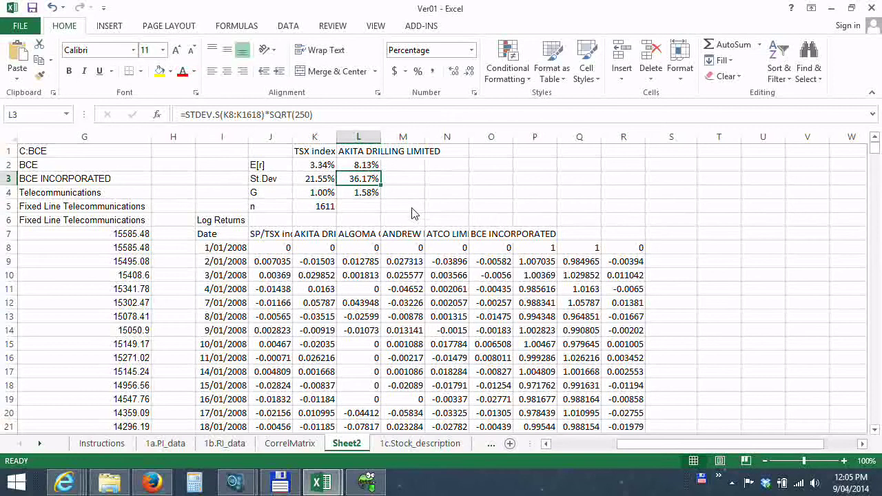
key("ctrl+c")
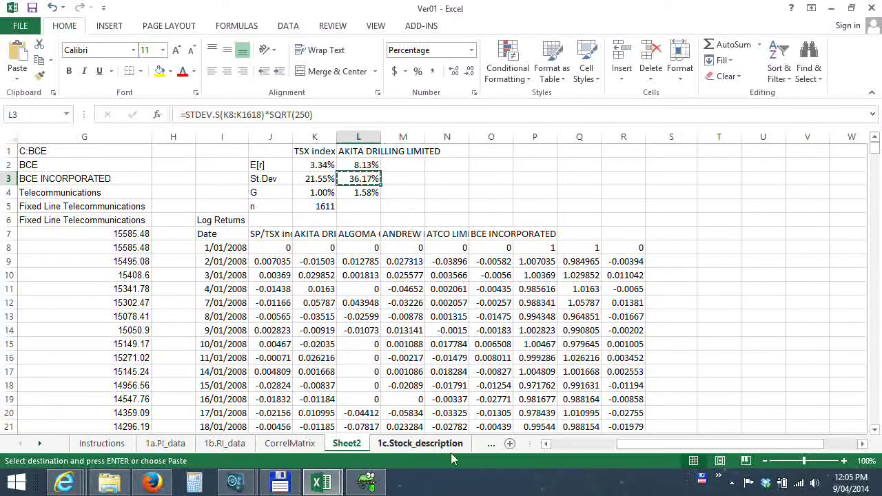
left_click(290, 444)
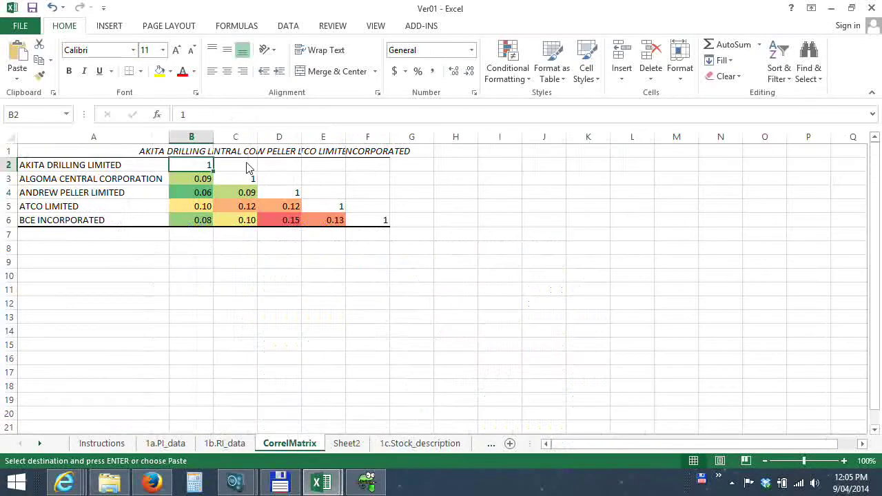
key("ctrl+v")
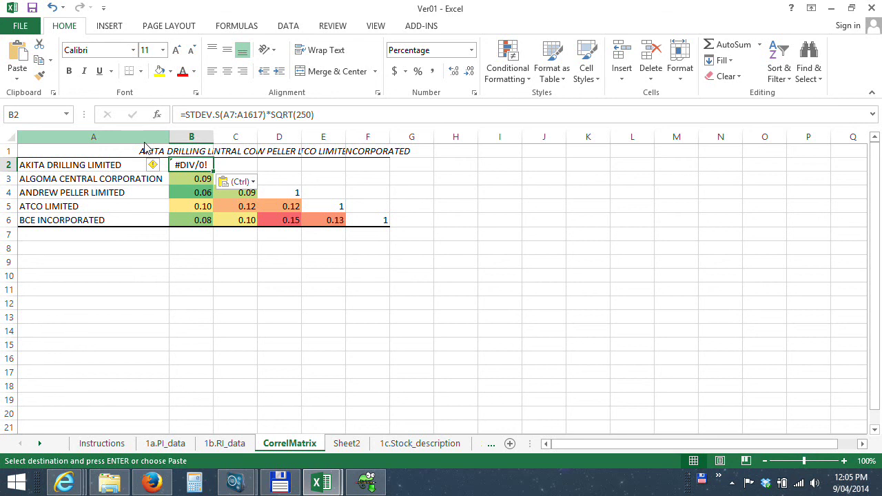
left_click(17, 78)
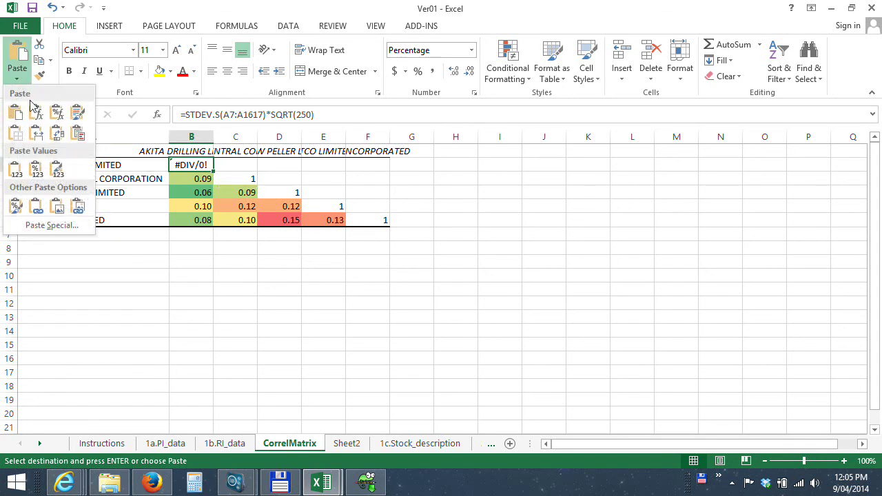
left_click(36, 175)
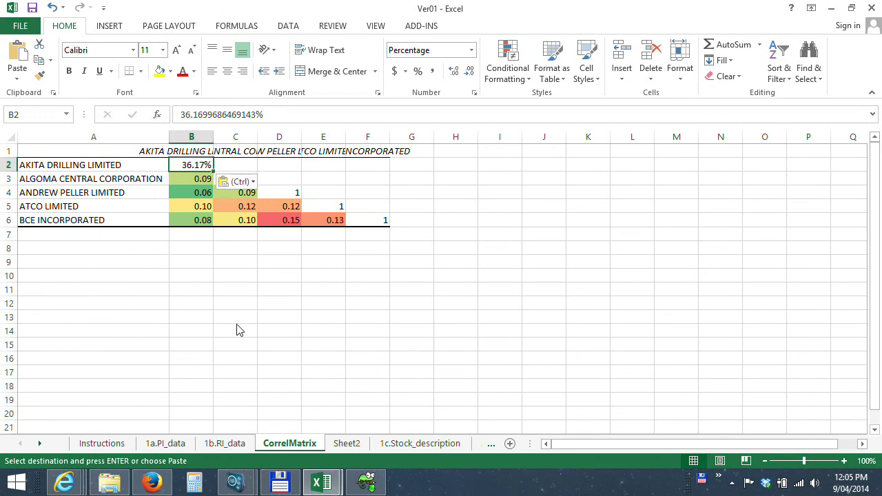
left_click(236, 330)
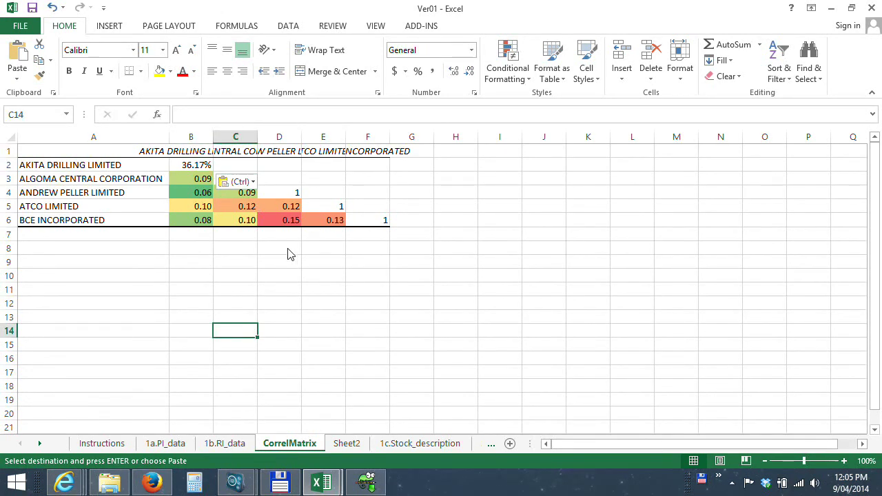
left_click(195, 167)
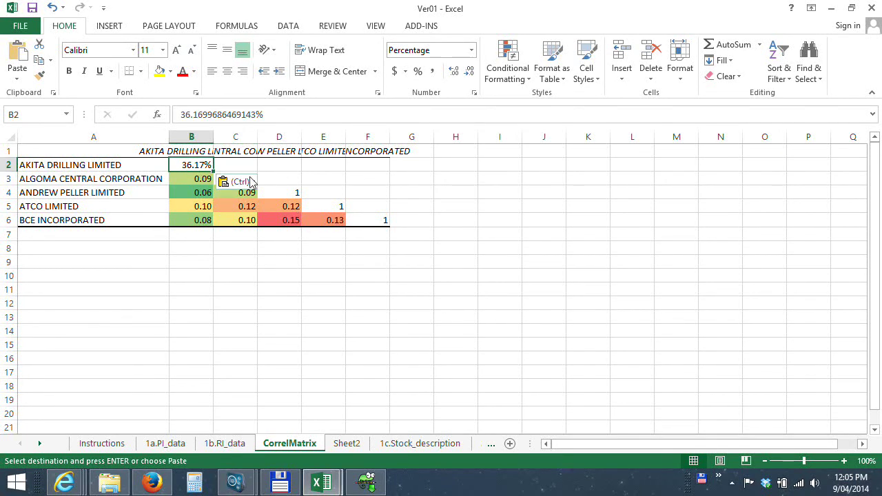
left_click(248, 171)
key("Down")
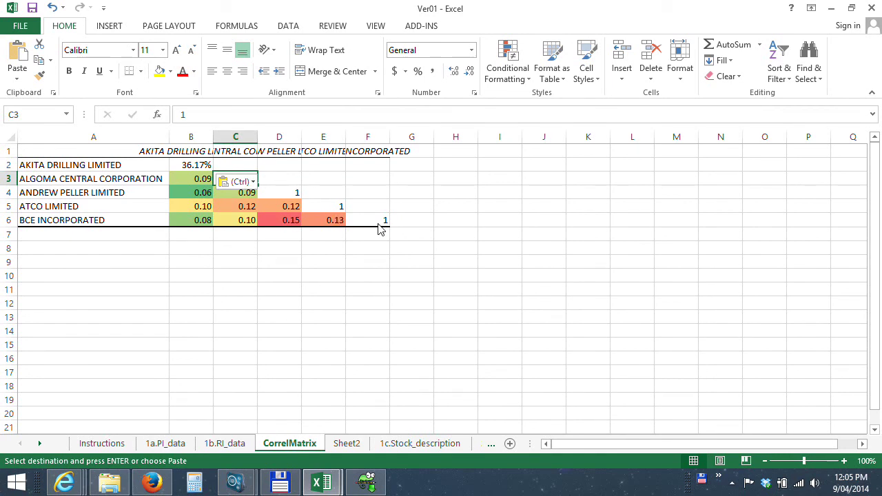
left_click_drag(114, 153, 367, 228)
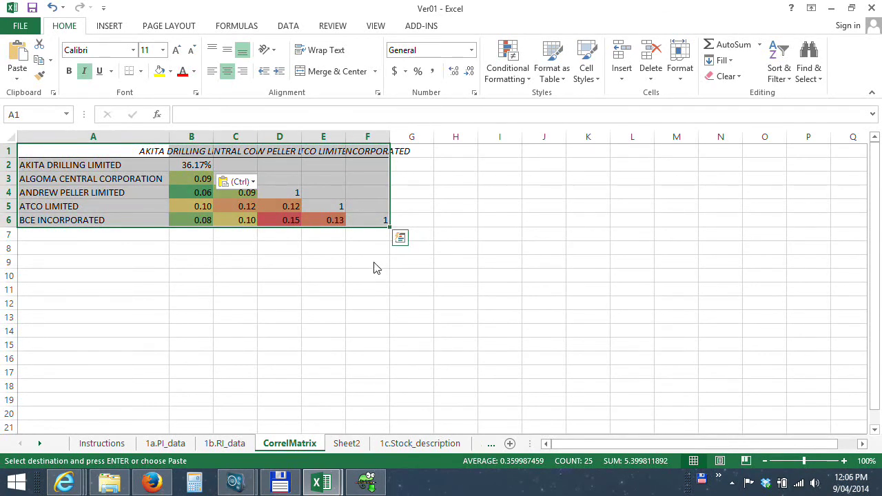
left_click(733, 484)
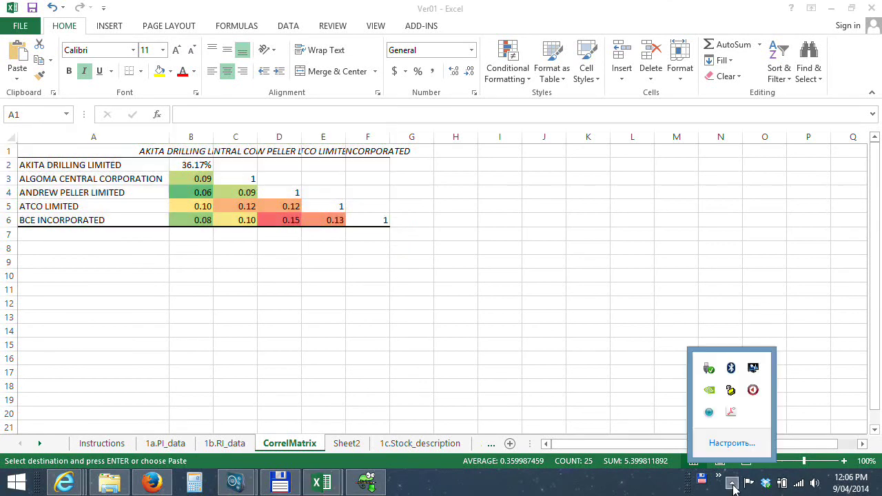